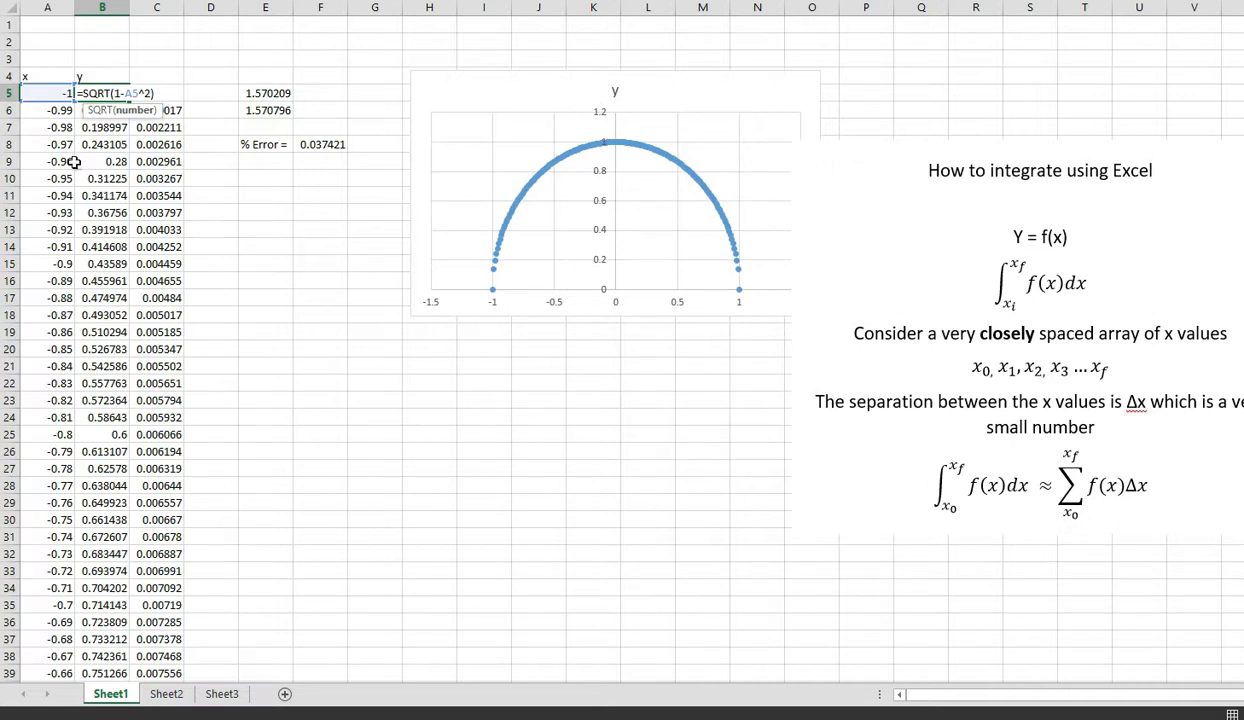
# - Look through the x and y tables on Sheet2 and bring up the coarse-spaced curve chart on Sheet3
pyautogui.moveTo(58, 93); pyautogui.dragTo(60, 110)
pyautogui.click(170, 699)
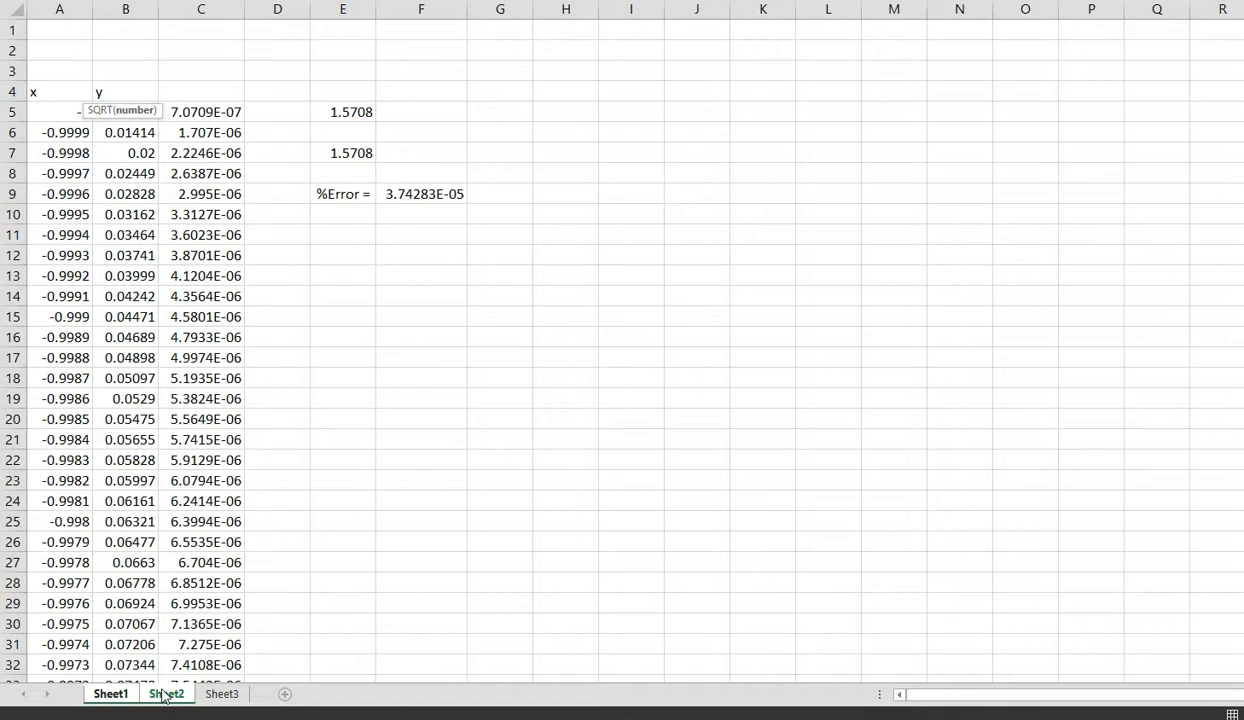
pyautogui.click(218, 695)
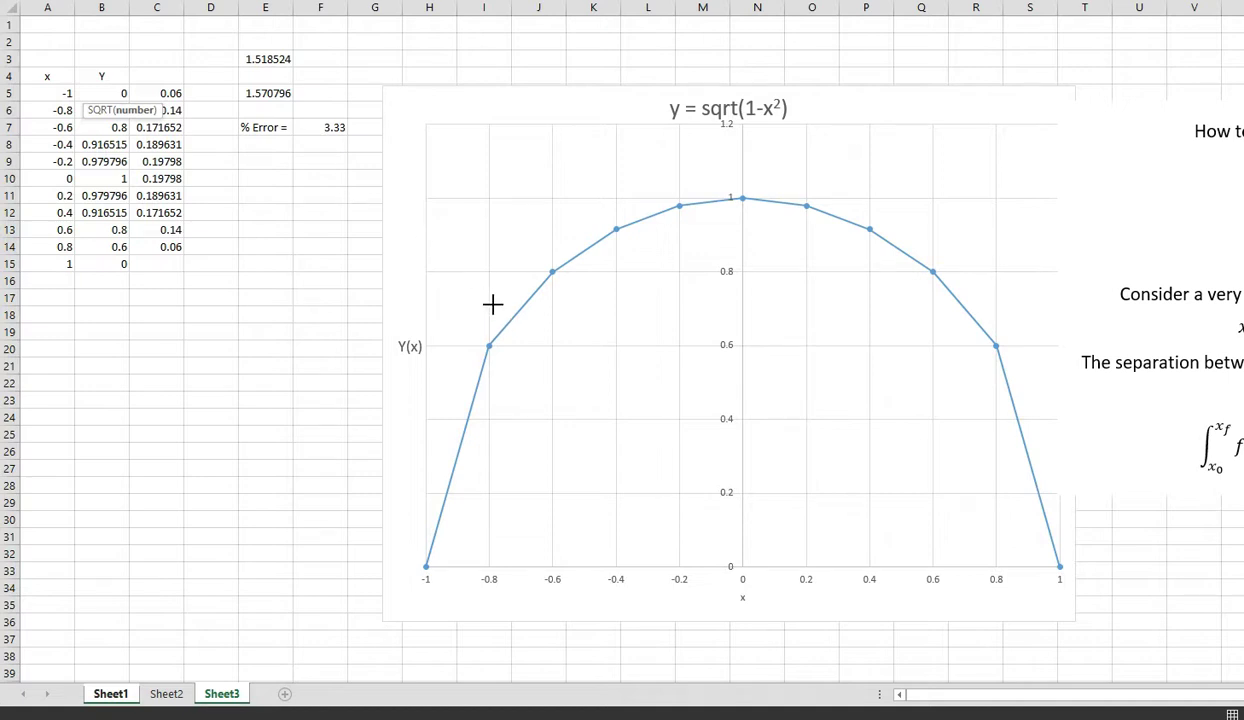
# - Sketch the average-height strips under the curve from x = -0.8 to -0.4 on the Sheet3 chart, and clear the ink
pyautogui.moveTo(490, 301); pyautogui.dragTo(552, 301)
pyautogui.moveTo(518, 312)
pyautogui.mouseDown()
pyautogui.moveTo(490, 328)
pyautogui.moveTo(505, 392)
pyautogui.moveTo(490, 549)
pyautogui.mouseUp()
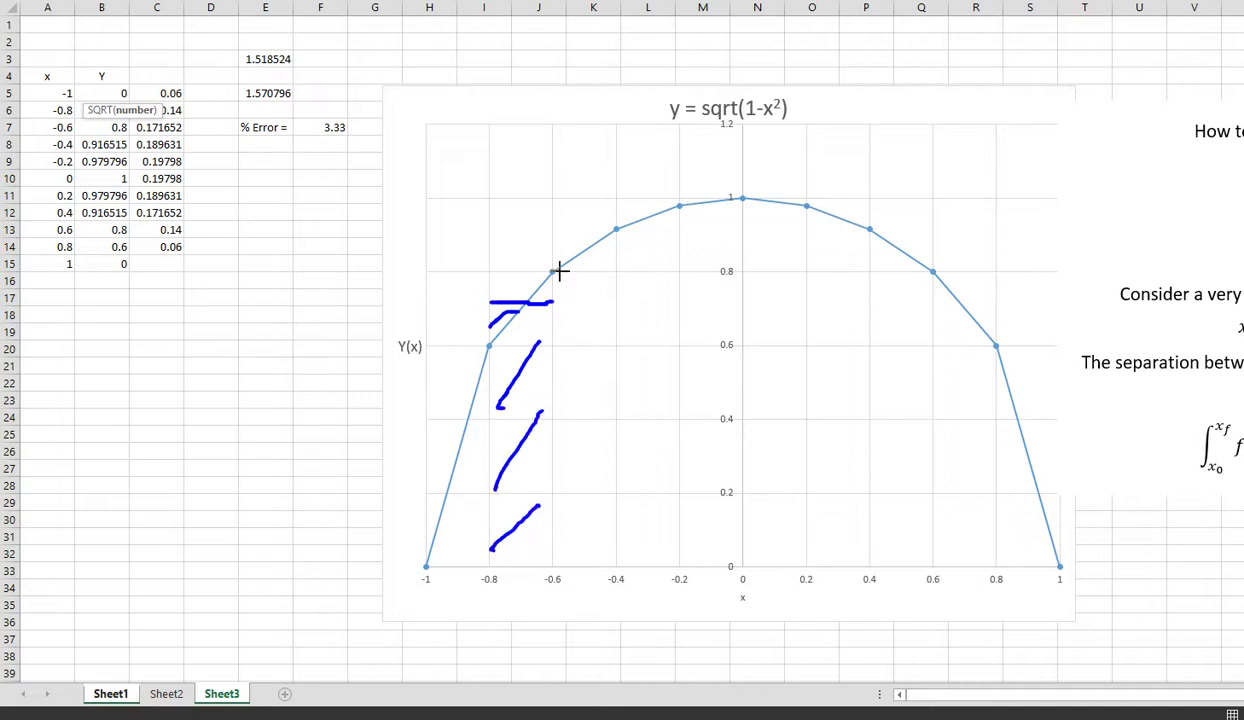
pyautogui.moveTo(551, 242)
pyautogui.mouseDown()
pyautogui.moveTo(620, 246)
pyautogui.moveTo(561, 296)
pyautogui.moveTo(557, 430)
pyautogui.moveTo(578, 470)
pyautogui.moveTo(561, 494)
pyautogui.moveTo(573, 562)
pyautogui.mouseUp()
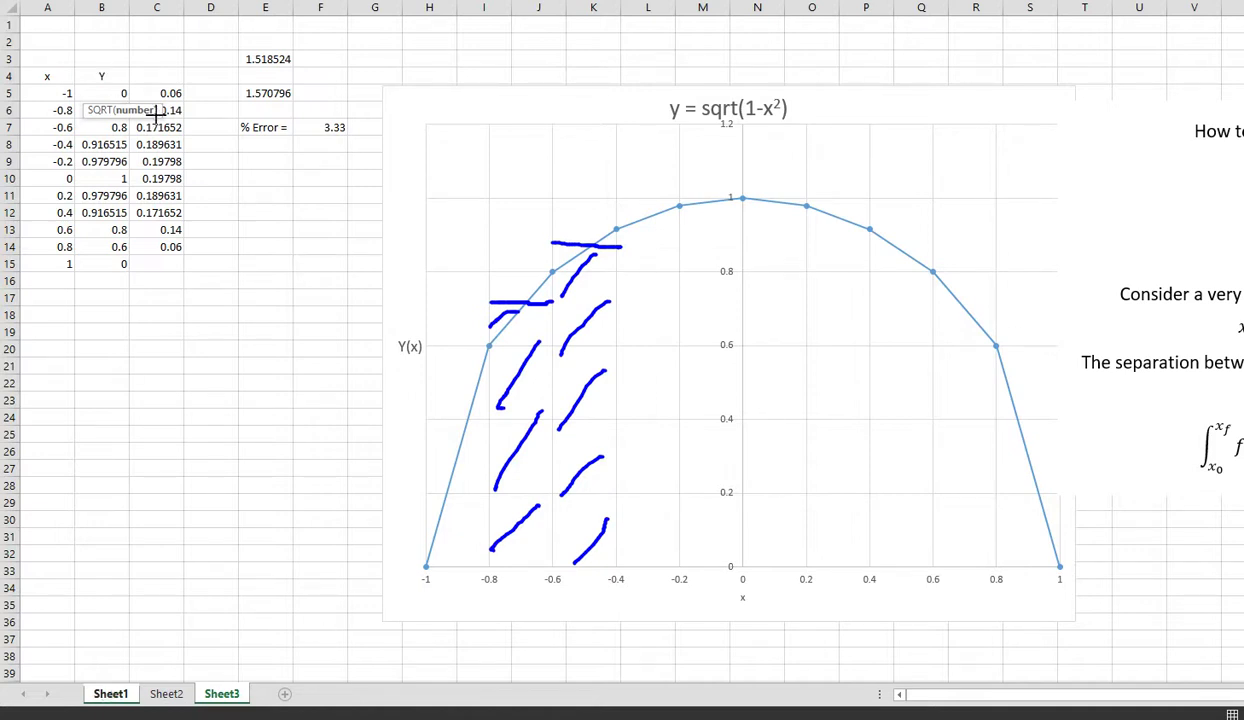
pyautogui.press('Escape')
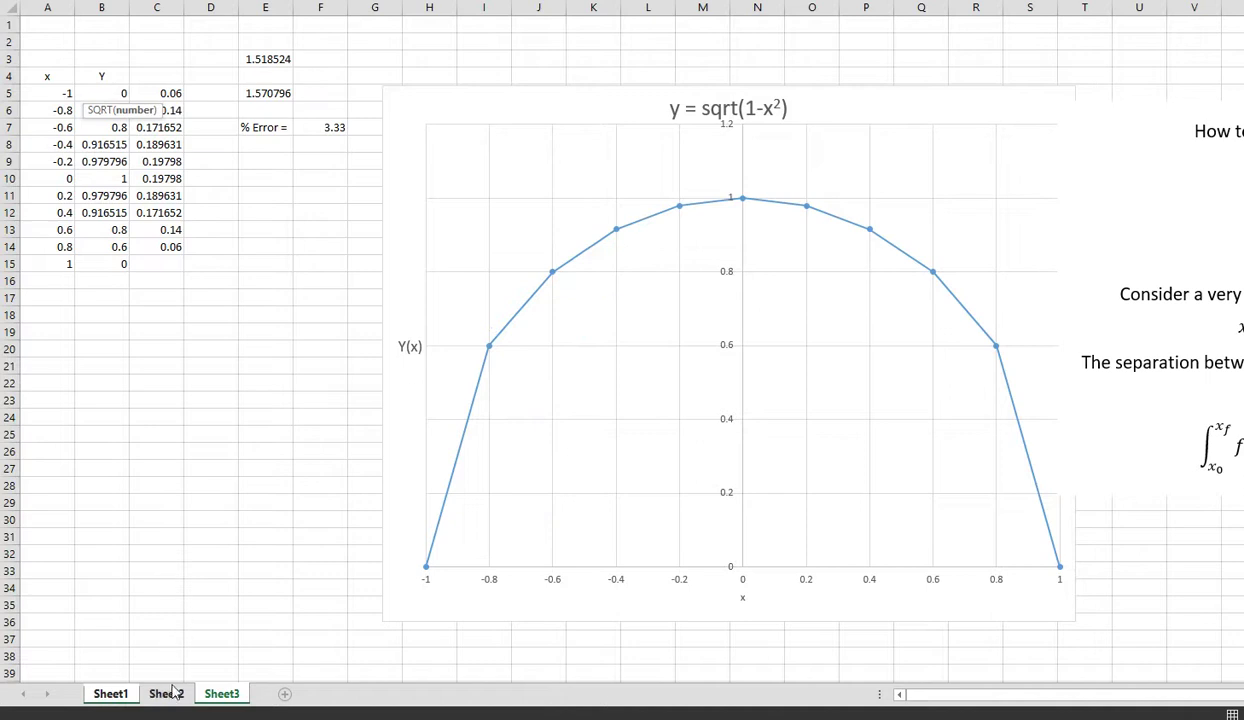
pyautogui.click(106, 697)
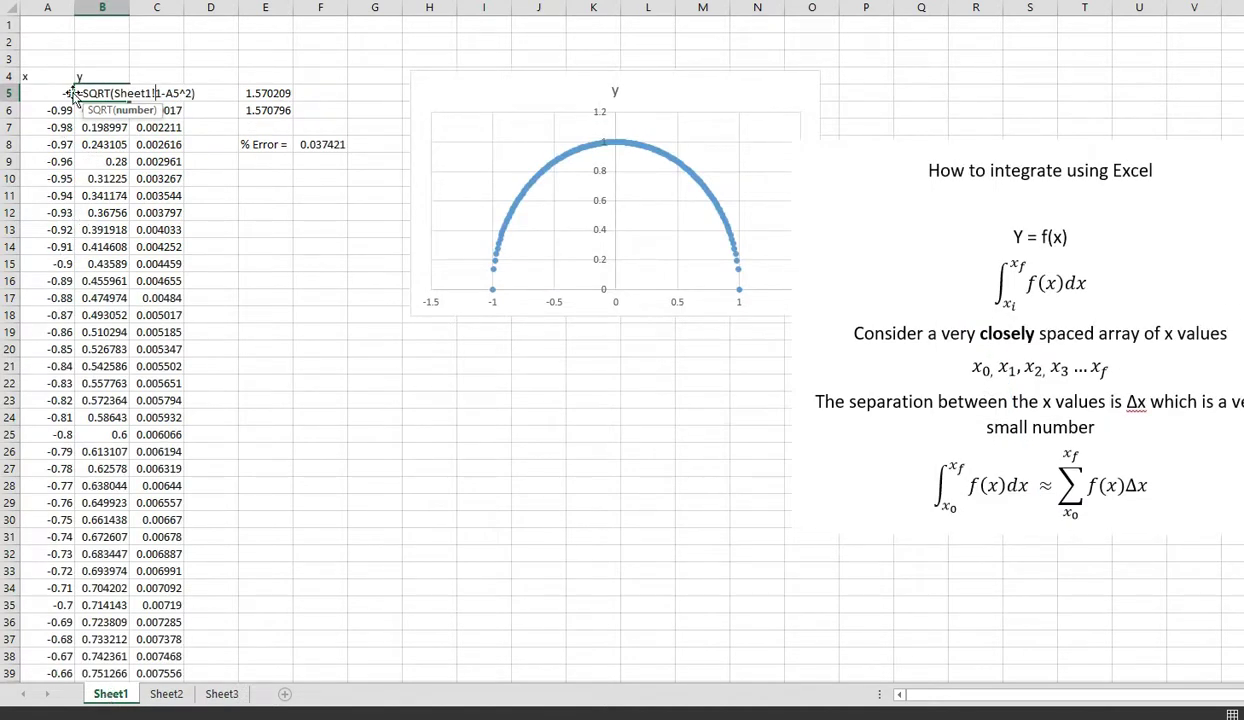
pyautogui.click(245, 210)
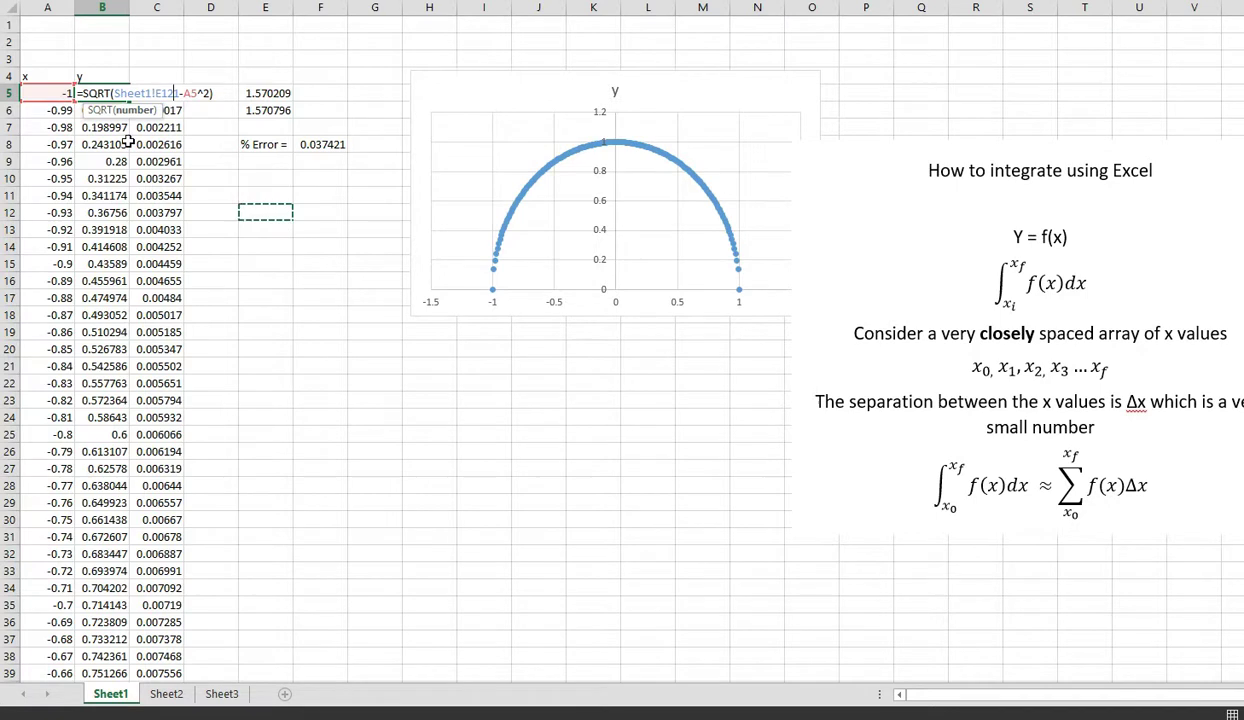
pyautogui.click(326, 300)
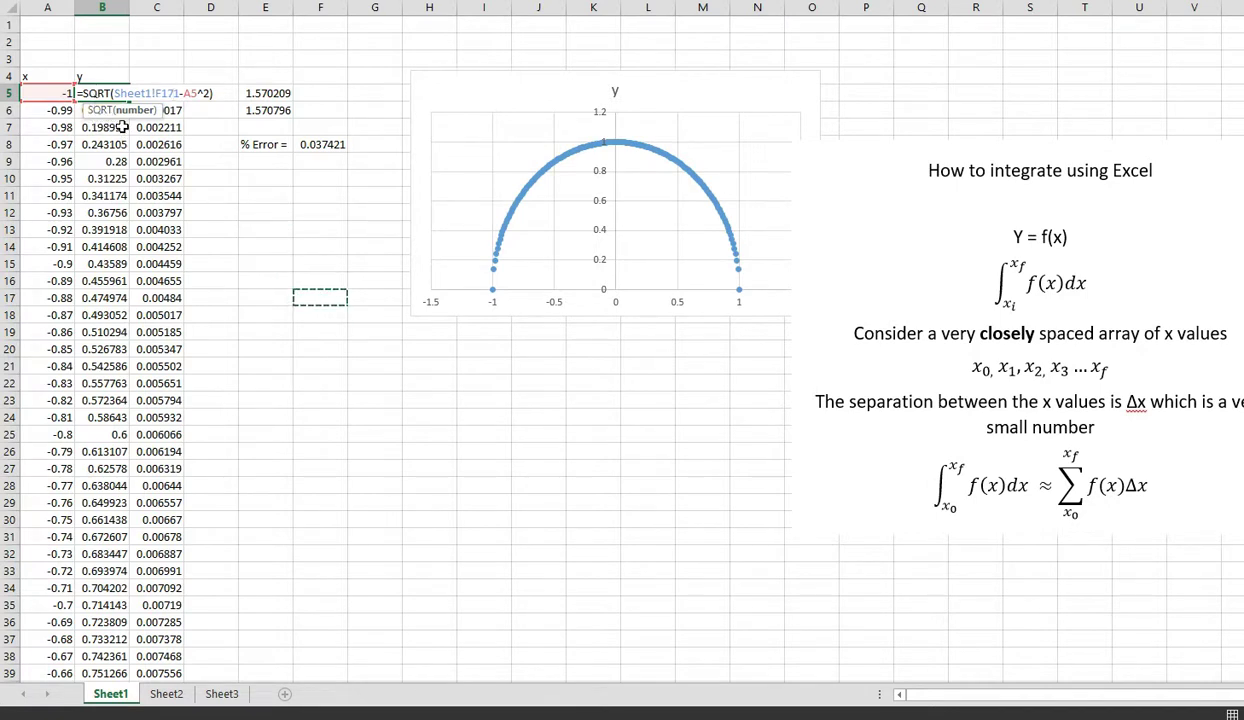
pyautogui.press('Escape')
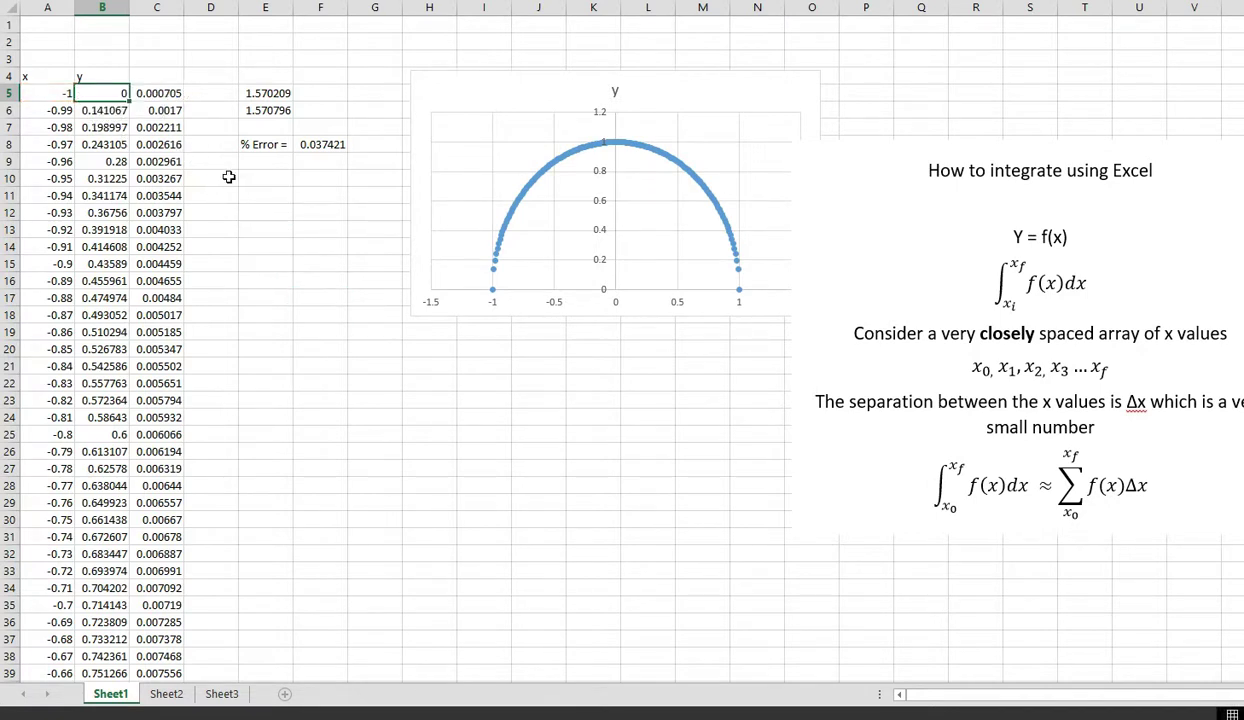
# - Examine the square-root formula in B5 and the strip-area formula in C5 on Sheet1
pyautogui.doubleClick(104, 89)
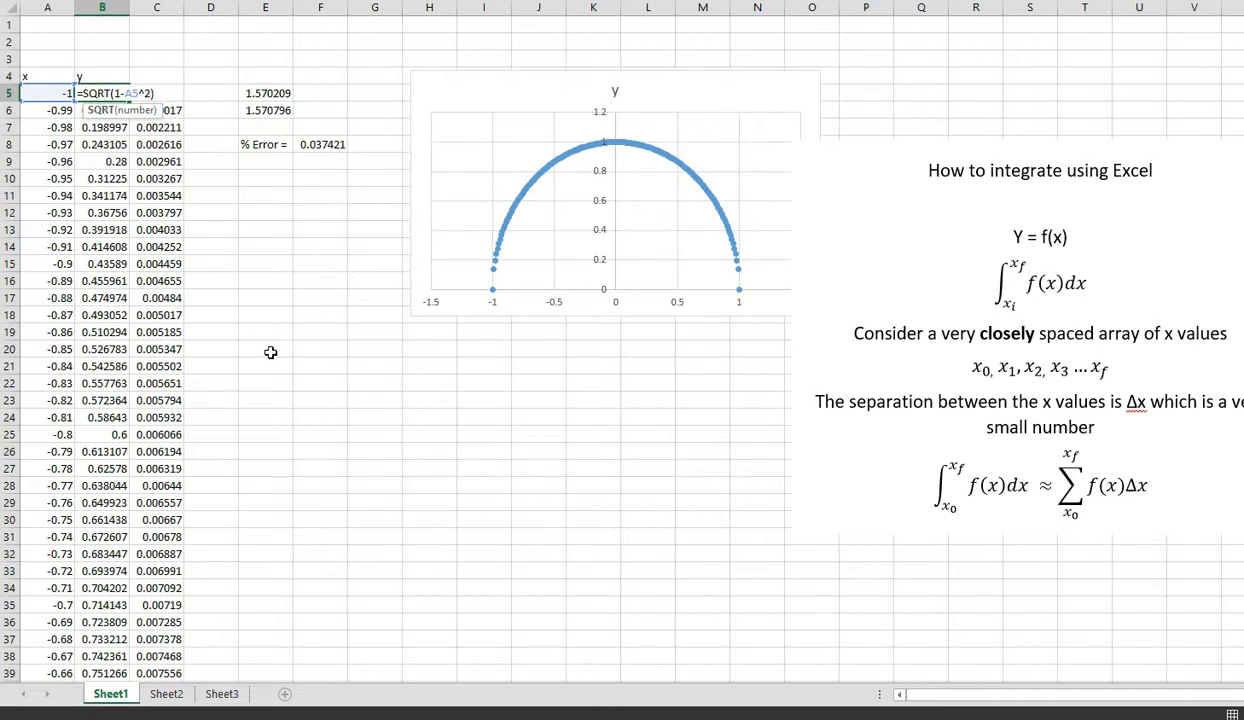
pyautogui.hotkey('ctrl', 'Return')
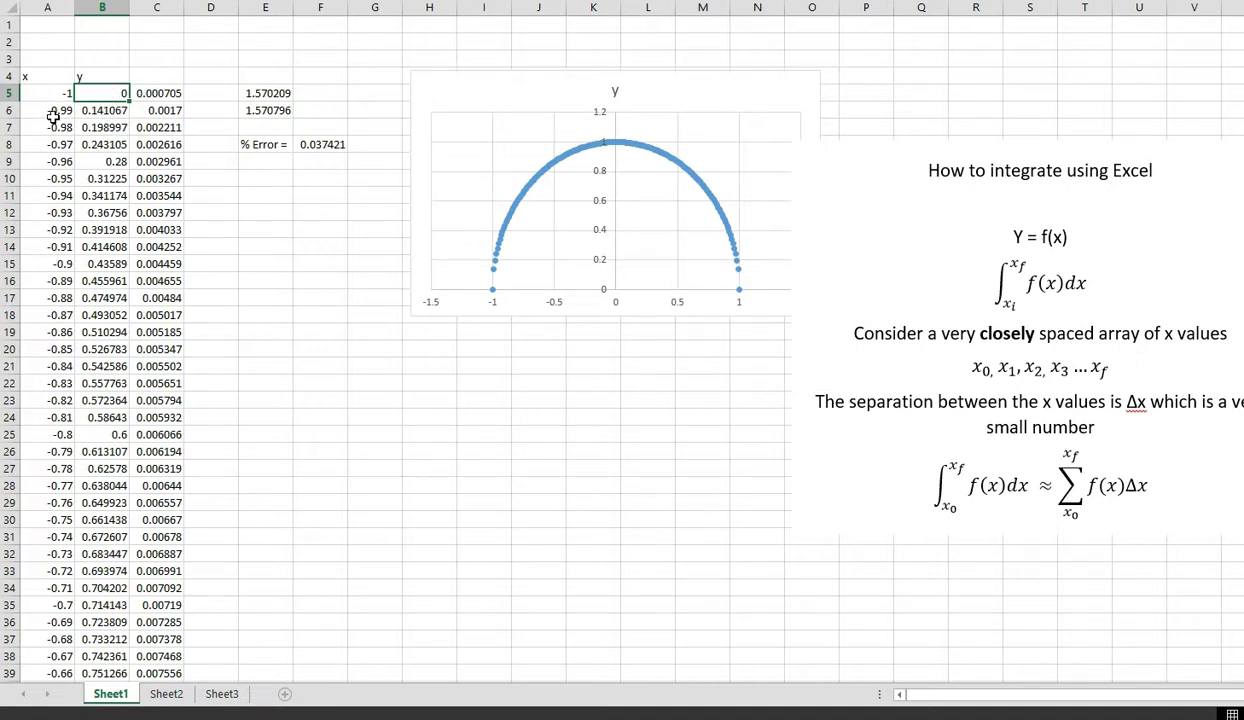
pyautogui.doubleClick(168, 92)
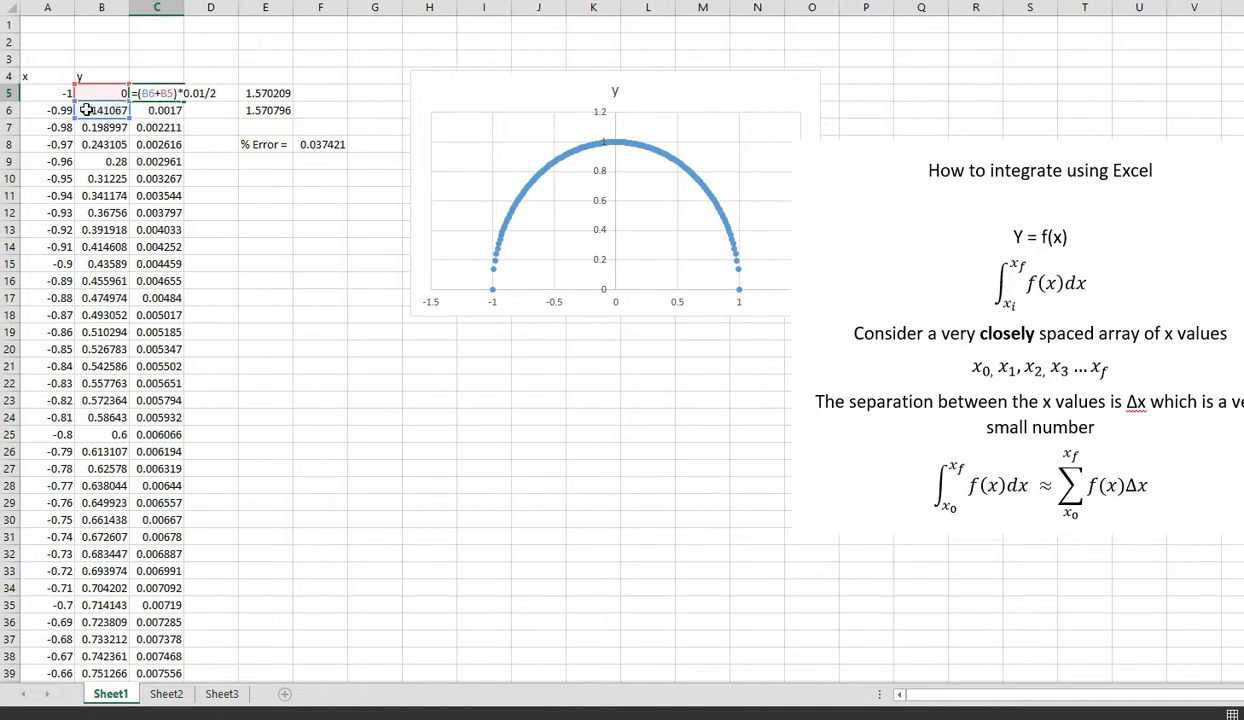
pyautogui.click(217, 146)
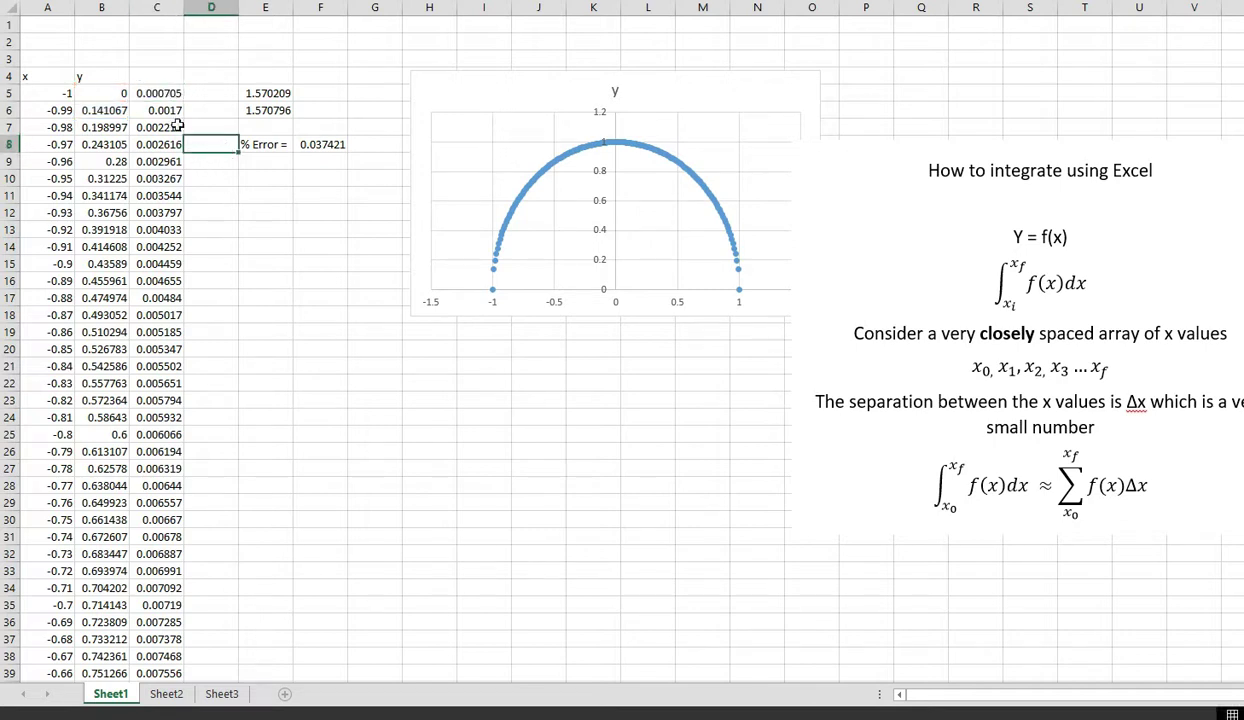
pyautogui.click(159, 93)
pyautogui.doubleClick(159, 93)
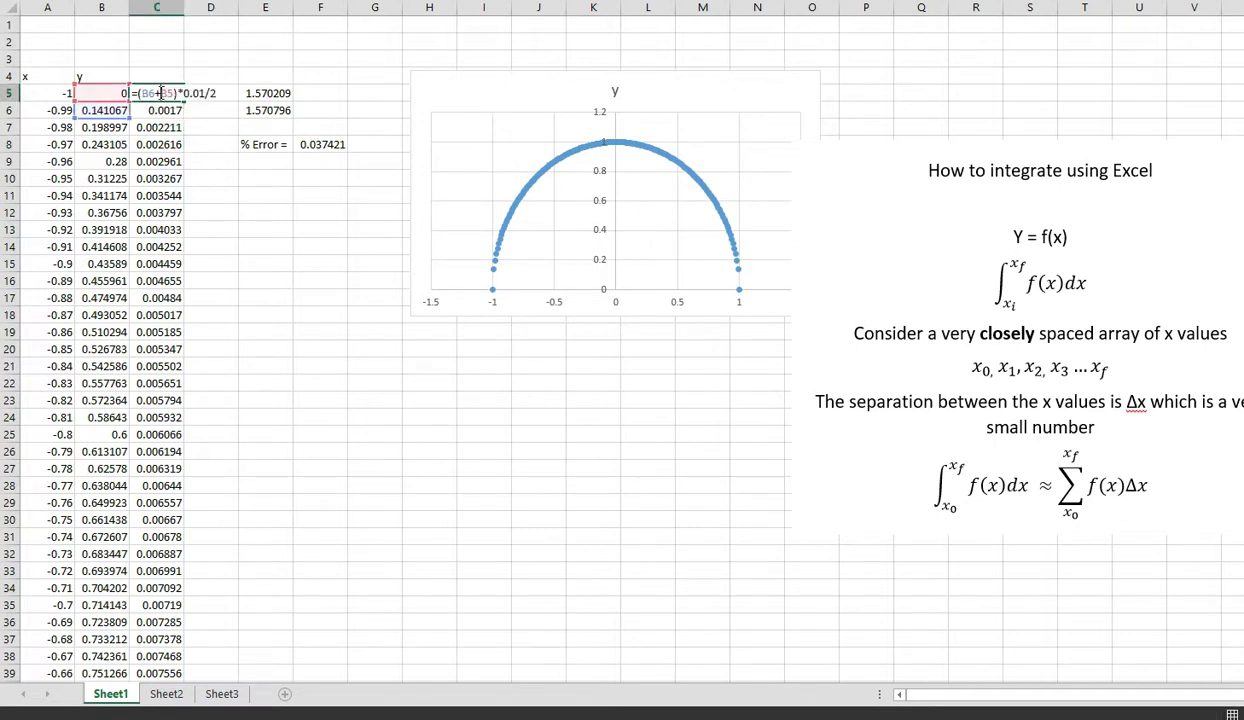
pyautogui.press('Return')
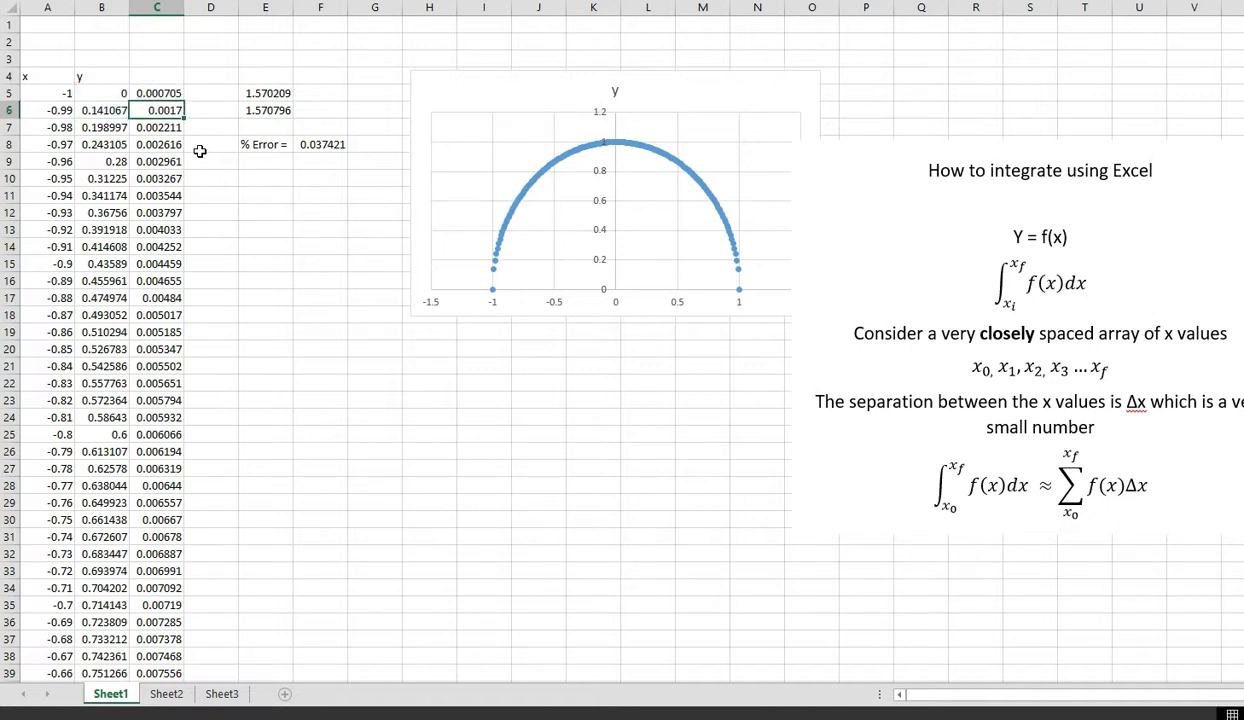
# - Label the summed area in Sheet1 by entering "Integral" in cell D5
pyautogui.click(268, 93)
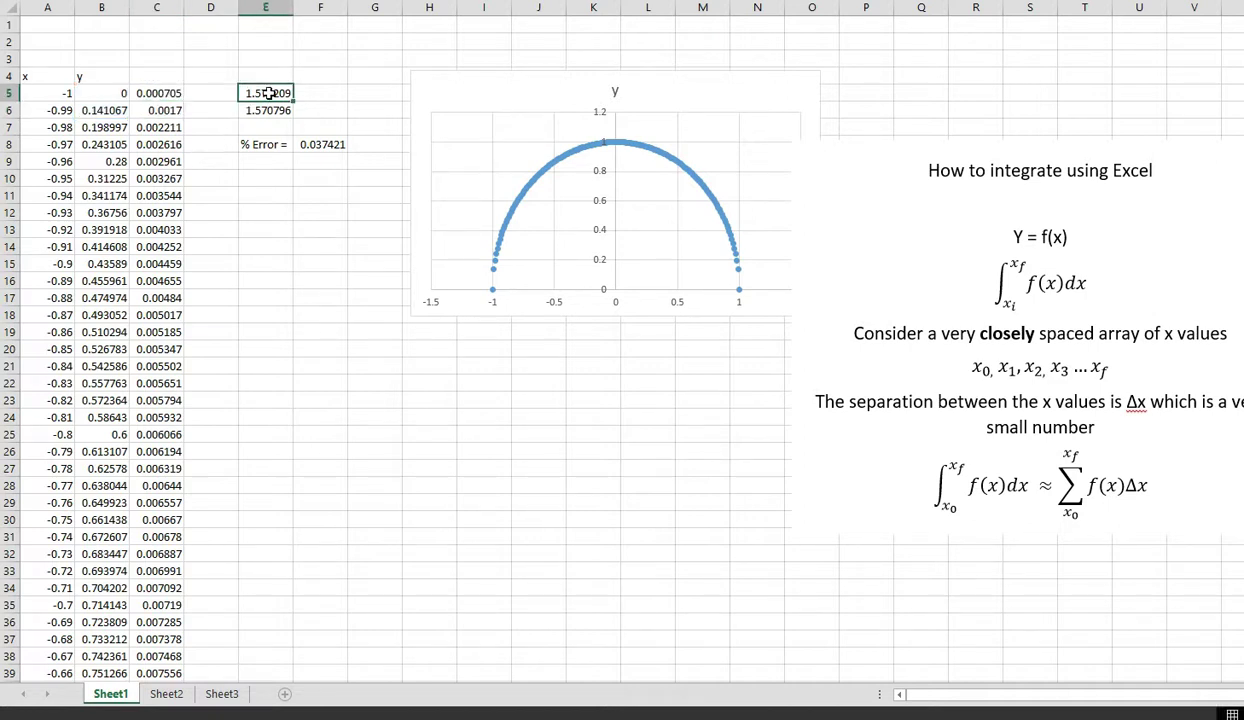
pyautogui.click(208, 89)
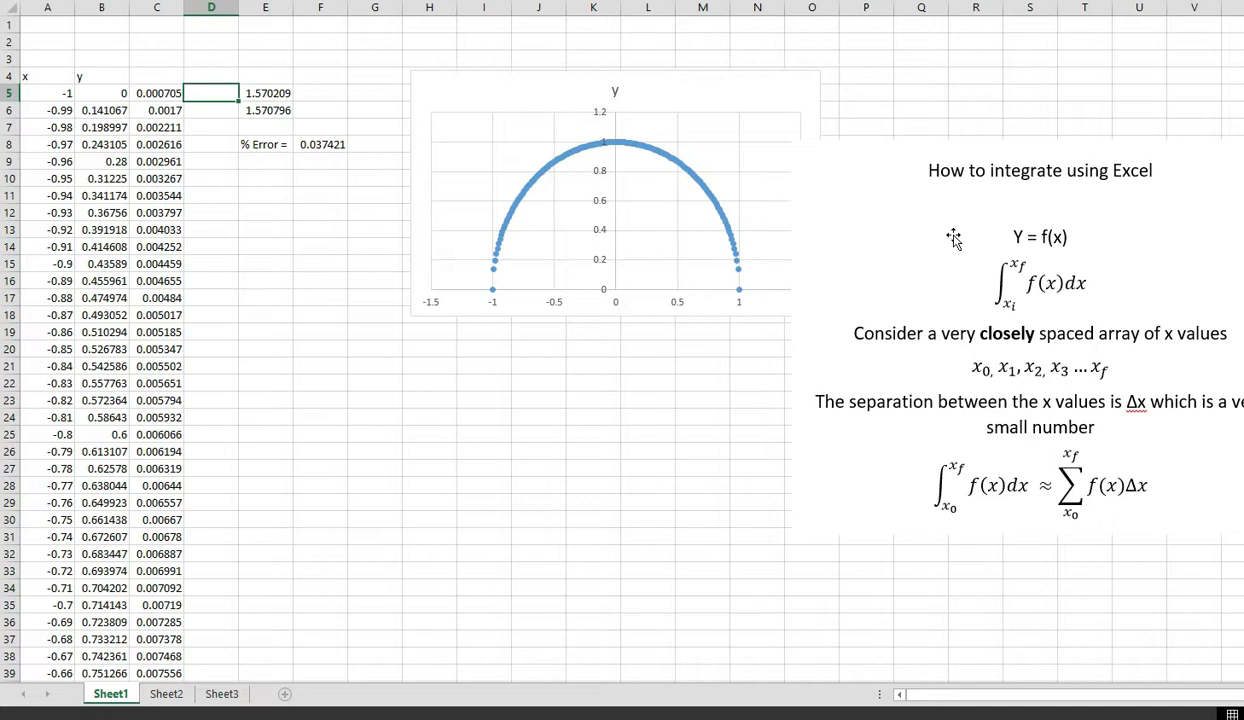
pyautogui.press('F2')
pyautogui.write('Integral')
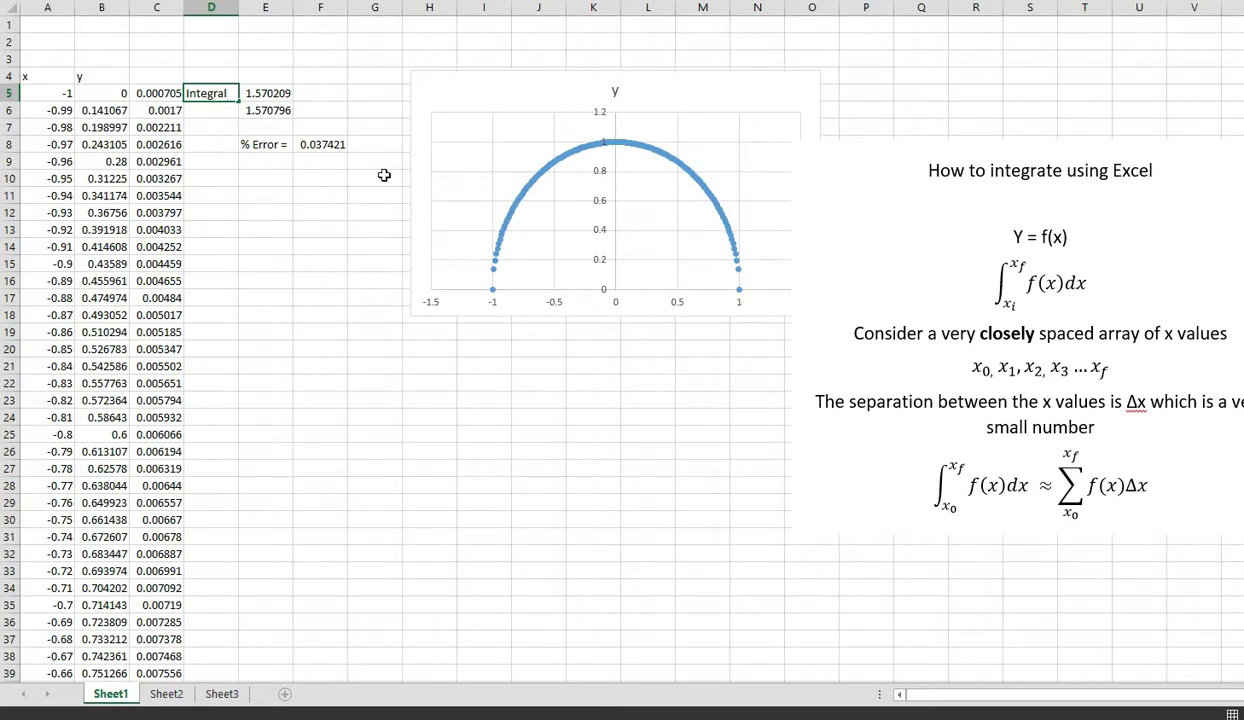
pyautogui.click(265, 107)
# - Examine the integral's SUM formula in E5 and the exact-value formula in E6 on Sheet1
pyautogui.doubleClick(268, 94)
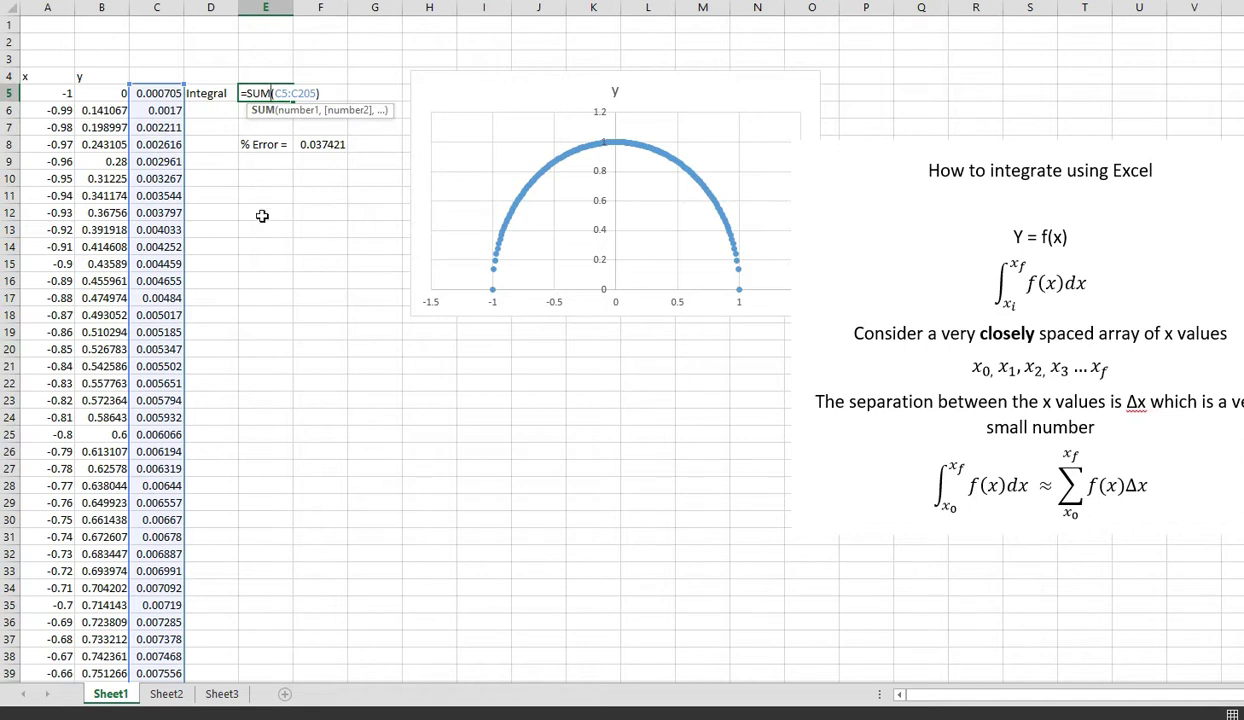
pyautogui.press('Return')
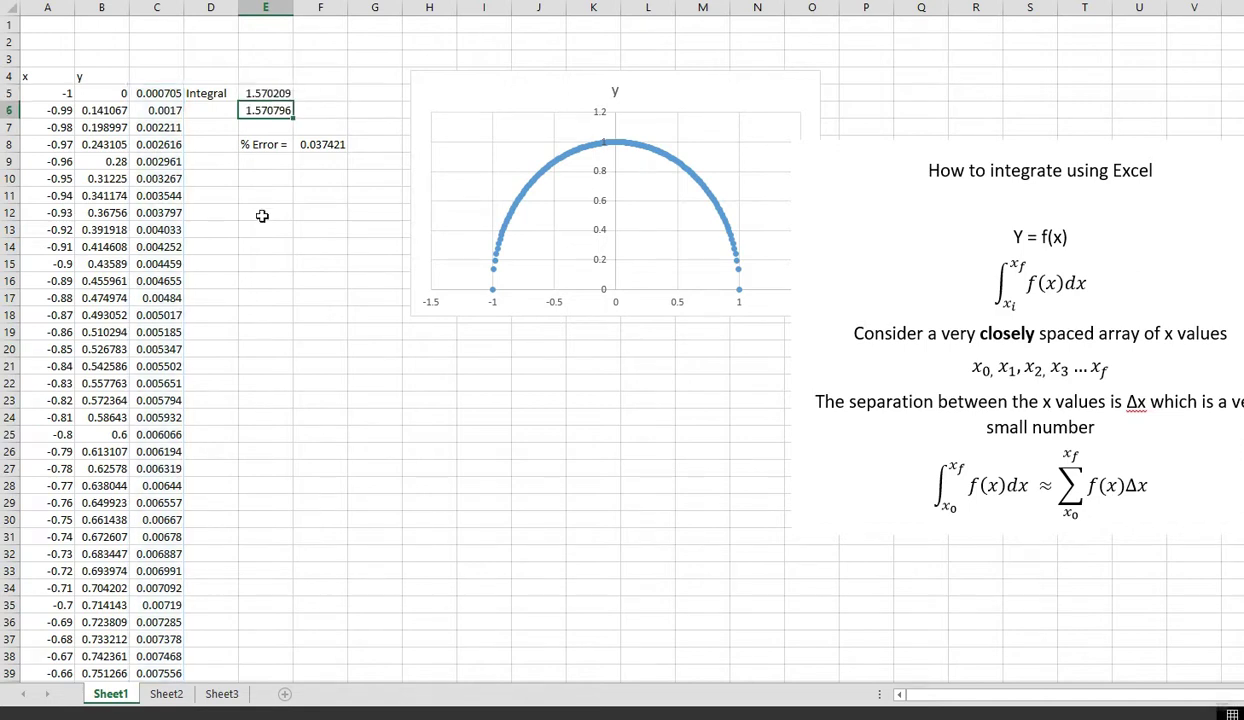
pyautogui.scroll(-2, 270, 210)
pyautogui.scroll(2, 284, 203)
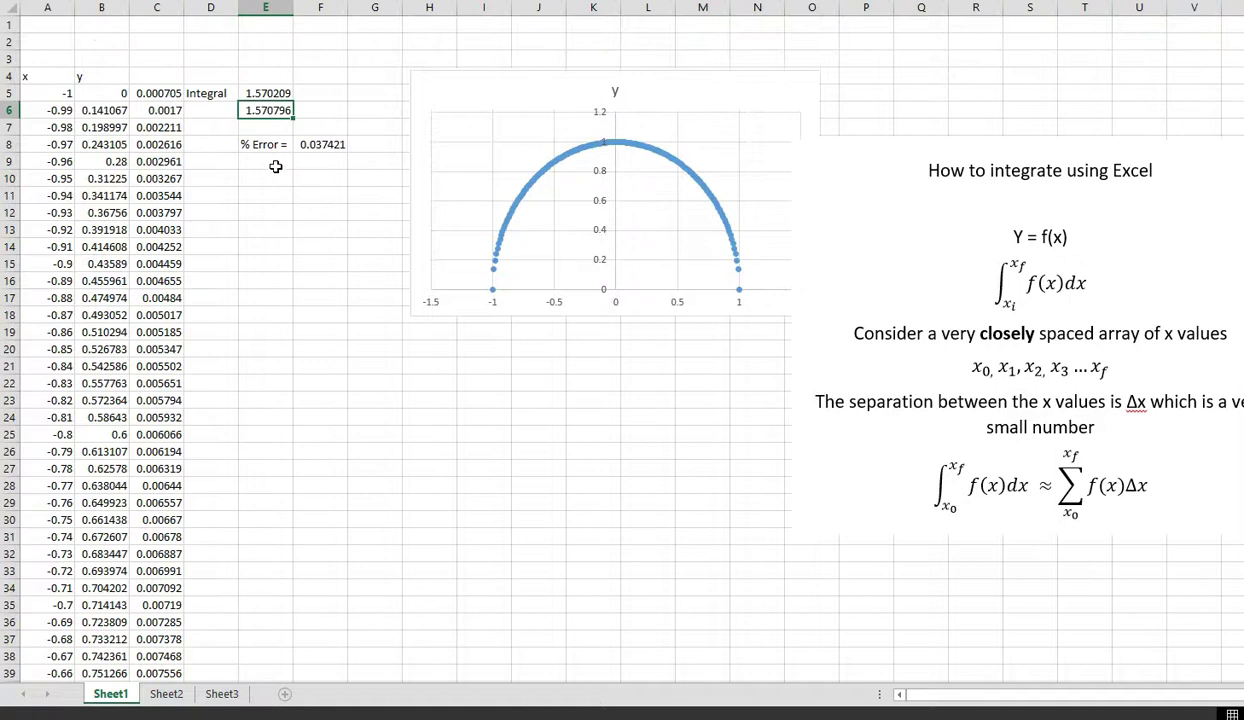
pyautogui.doubleClick(270, 109)
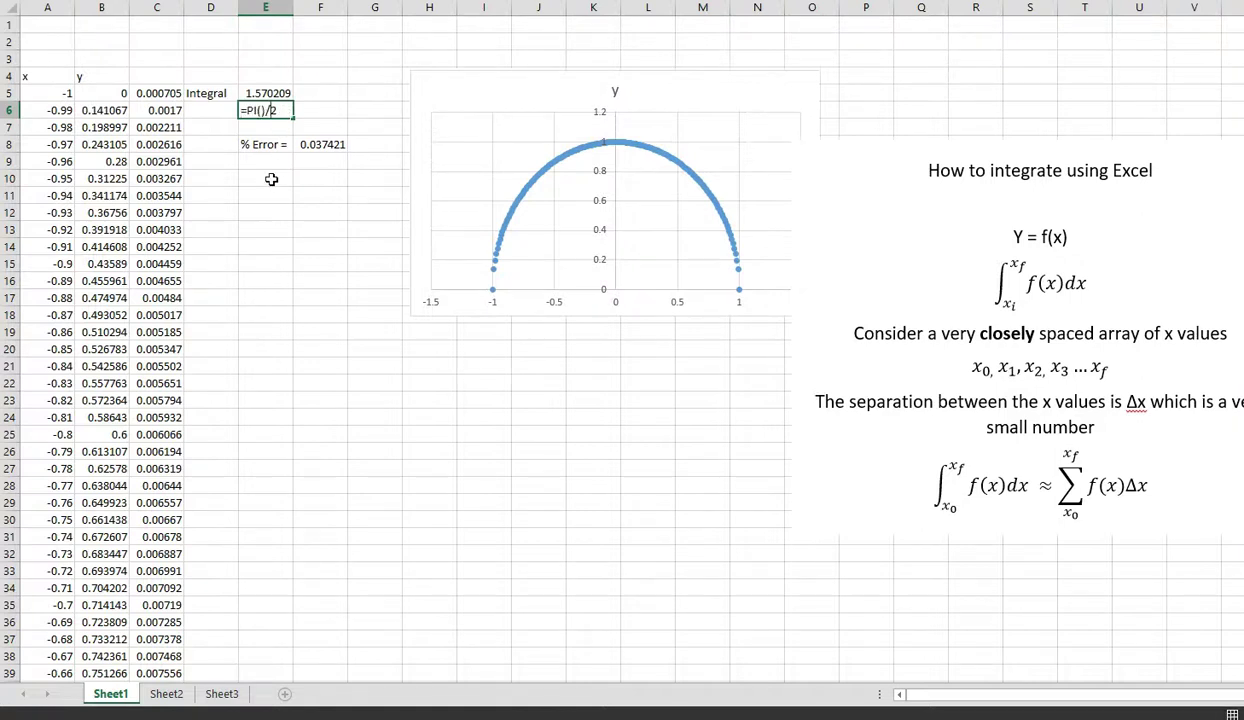
pyautogui.press('Return')
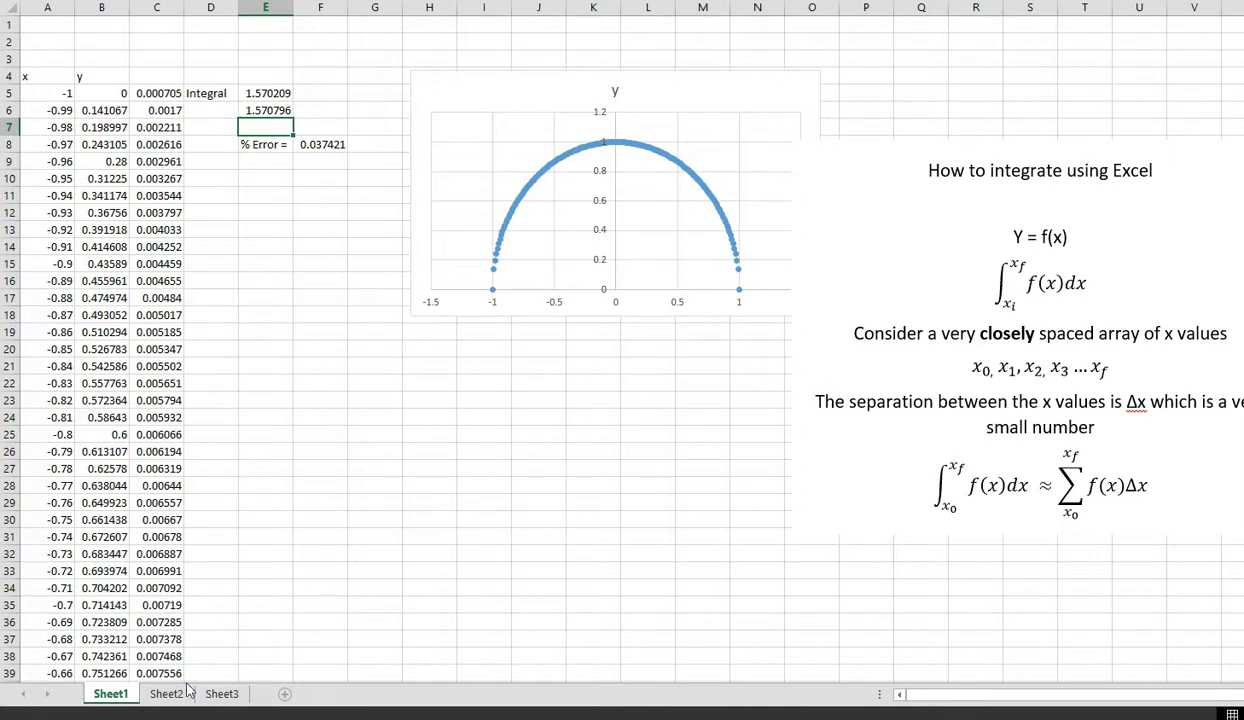
# - Total the strip areas of column C on Sheet2 with =SUM(C:C) in cell E5
pyautogui.click(155, 692)
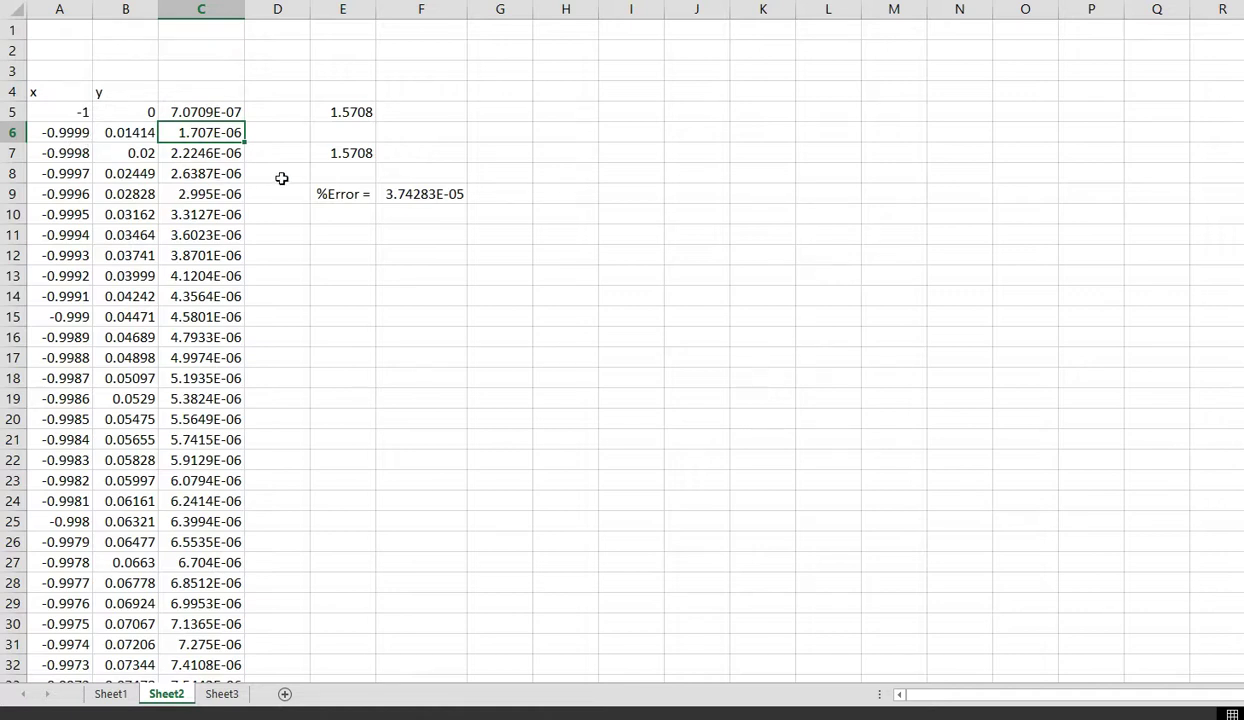
pyautogui.click(348, 112)
pyautogui.write('=SUM(C:C)')
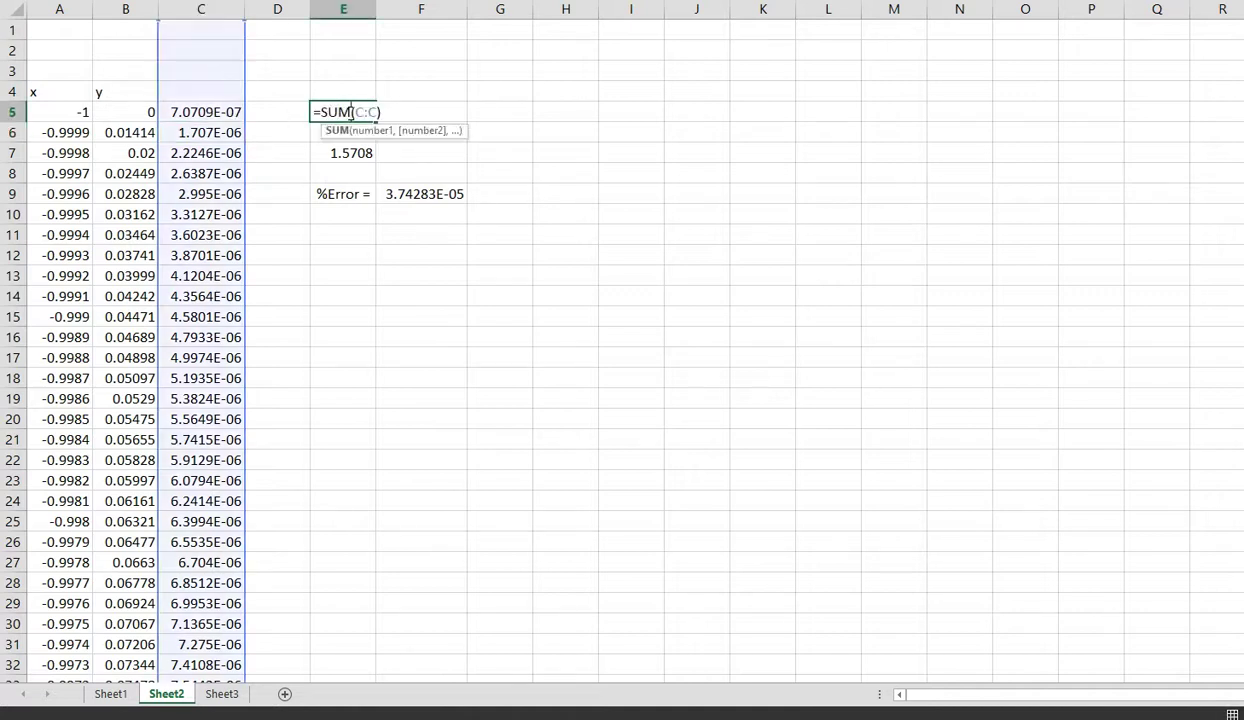
pyautogui.press('Left')
pyautogui.press('Left')
pyautogui.press('Left')
pyautogui.press('Left')
pyautogui.press('Return')
pyautogui.scroll(-1, 369, 256)
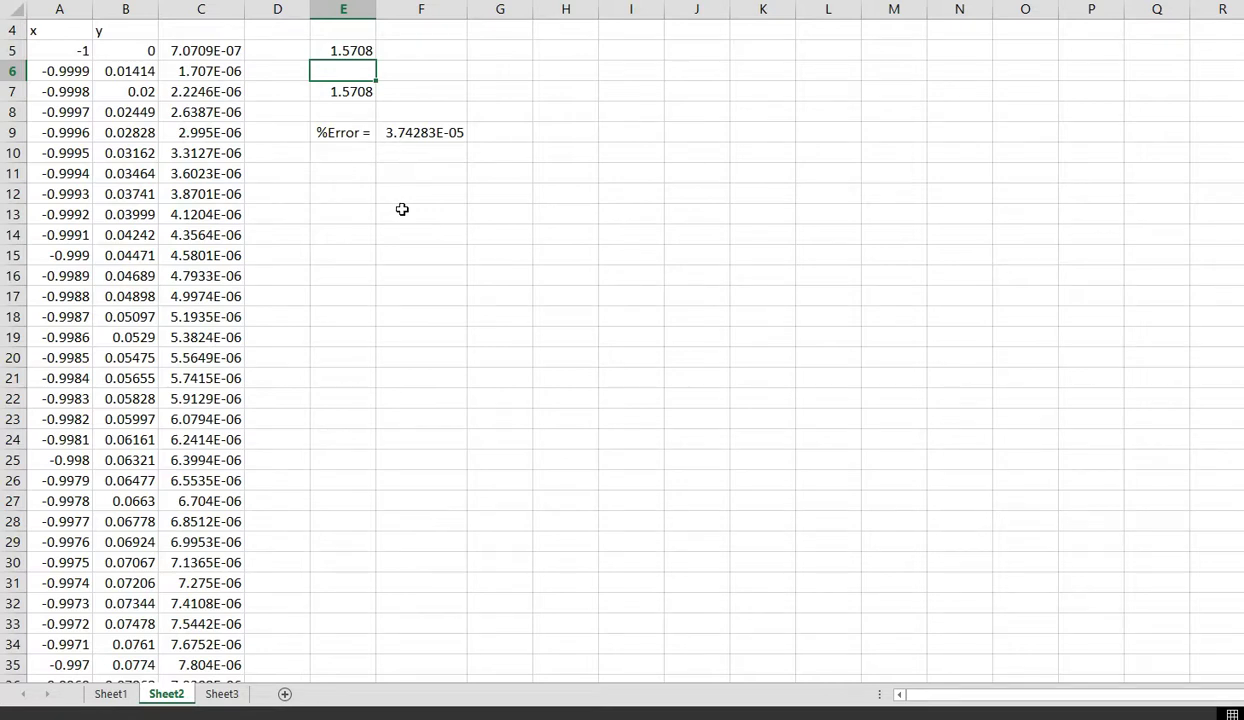
# - Compare the coarse table on Sheet3 with Sheet2, examine Sheet2's strip-area formula in C5, and return to Sheet1
pyautogui.click(222, 694)
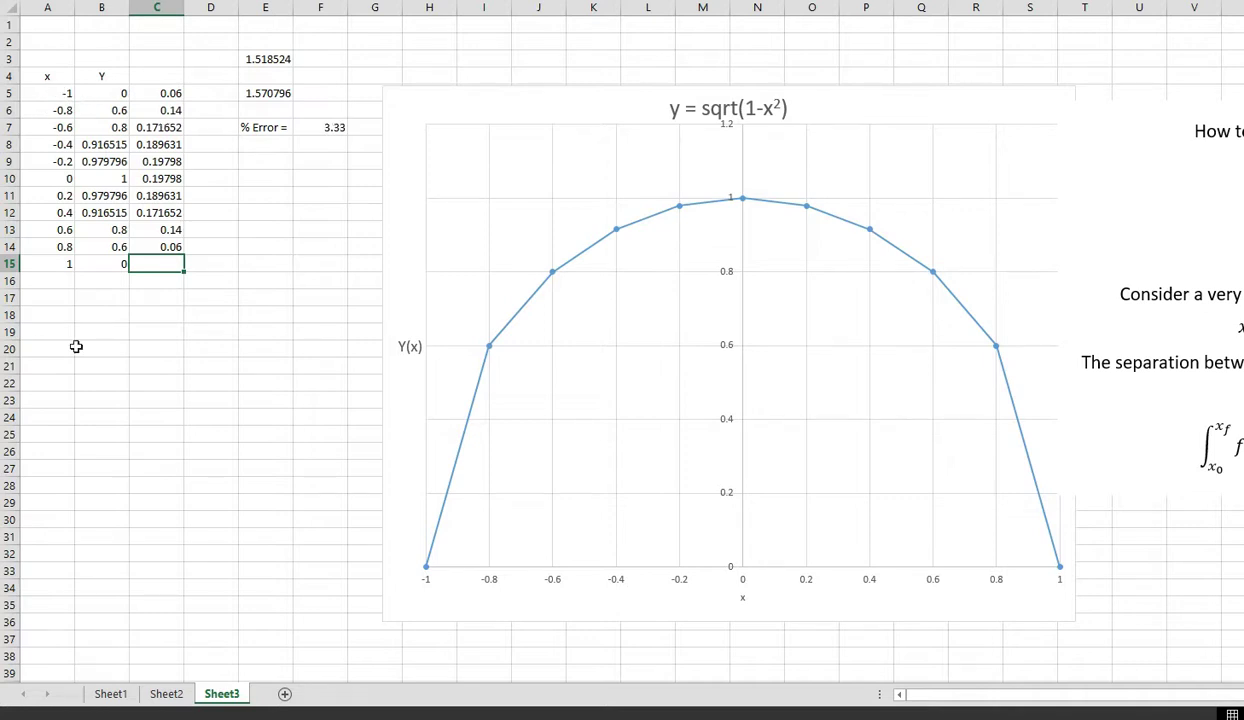
pyautogui.click(168, 692)
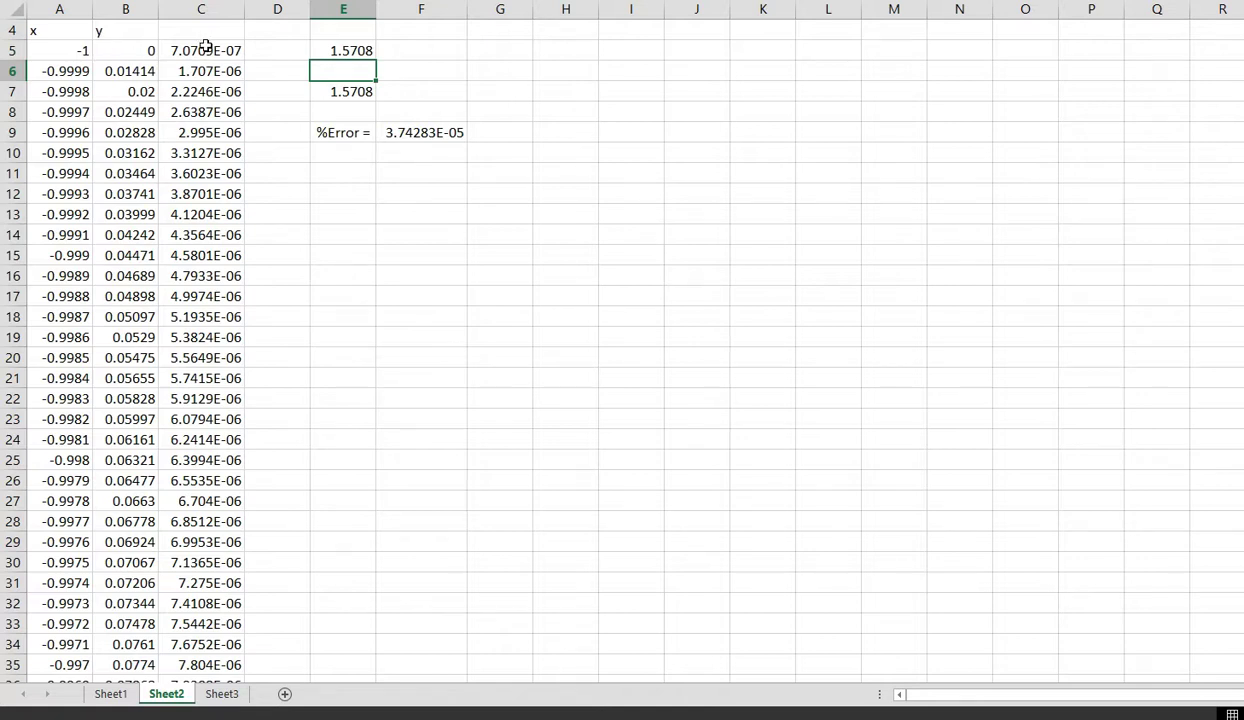
pyautogui.doubleClick(203, 46)
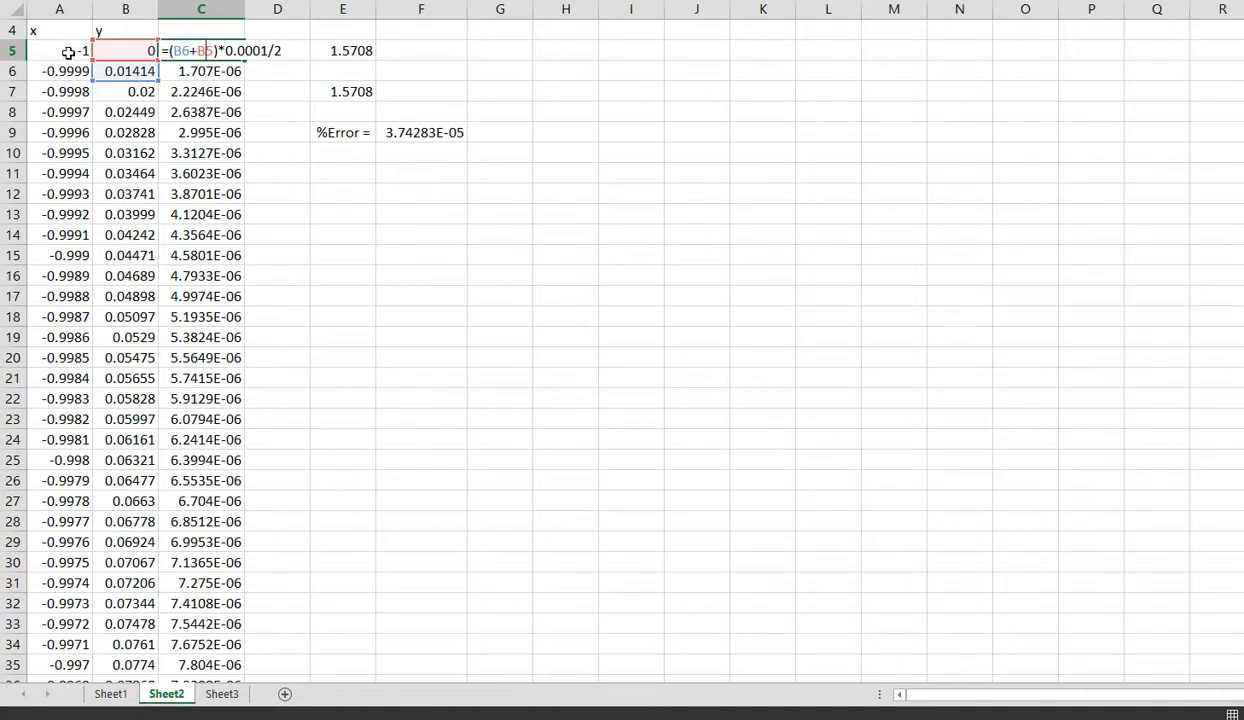
pyautogui.press('Return')
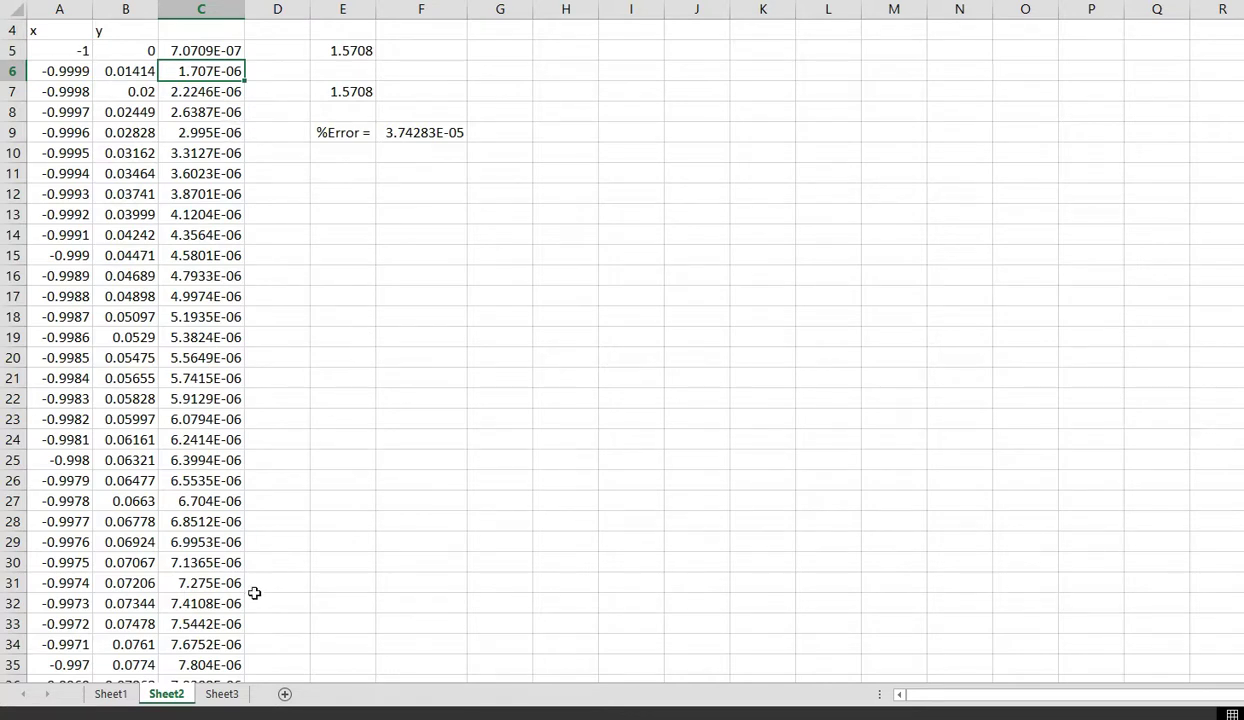
pyautogui.click(110, 694)
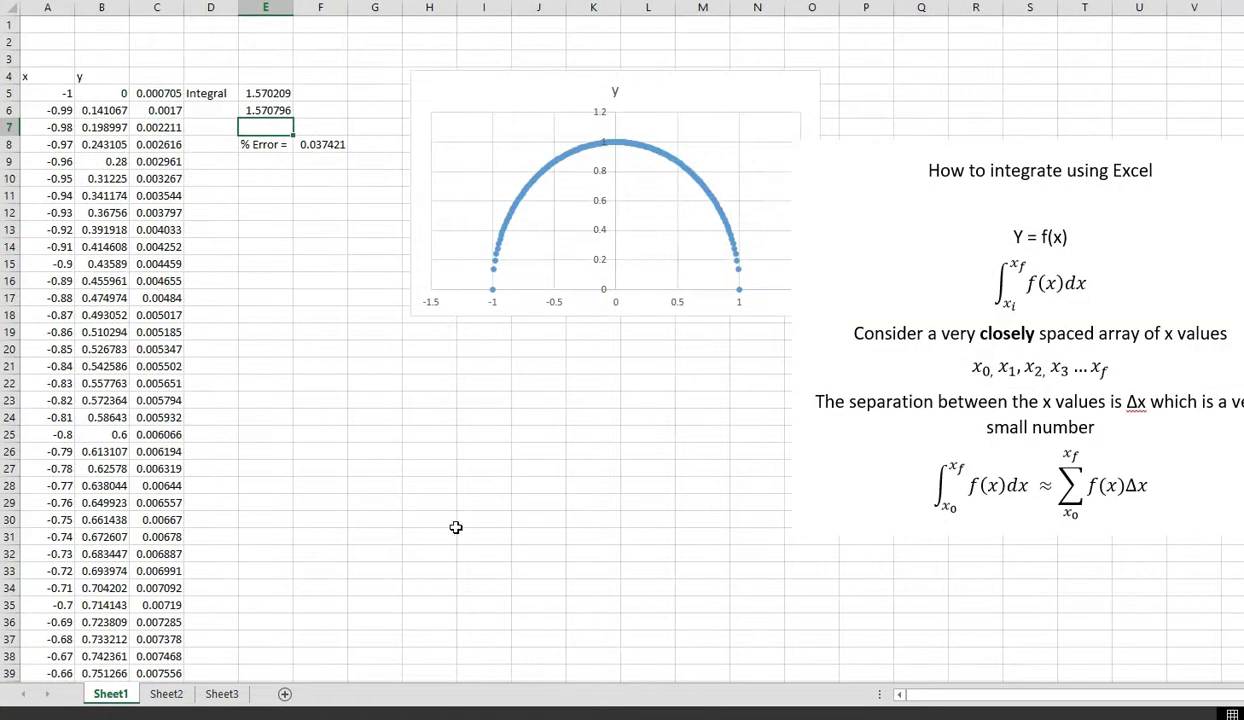